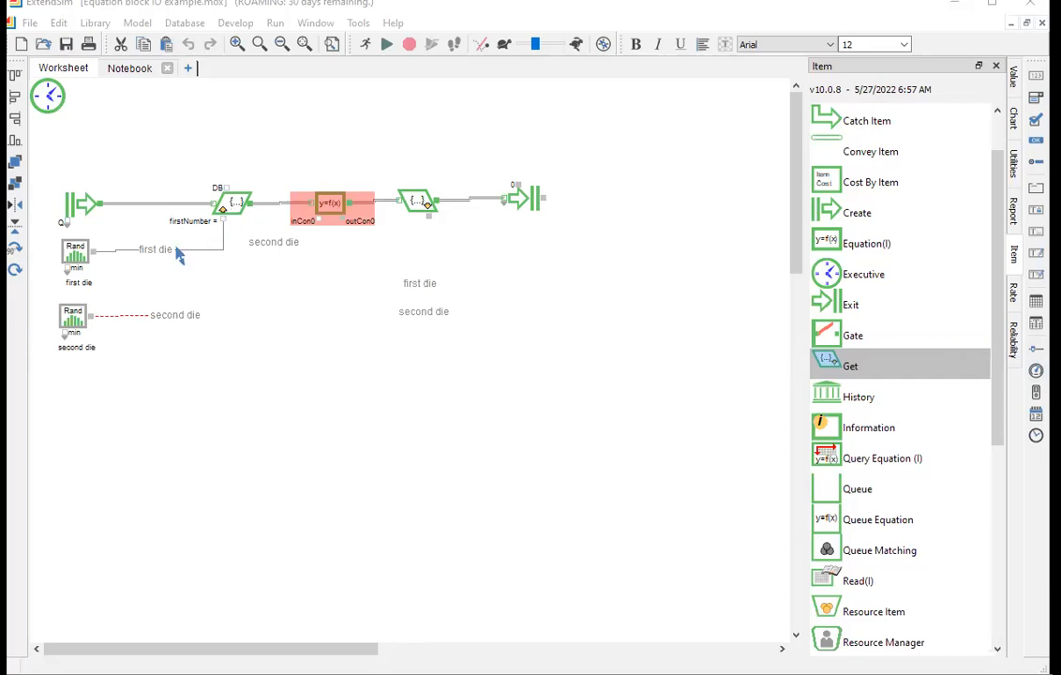
Examine which property the Set block assigns to items and close its dialog
double_click(237, 206)
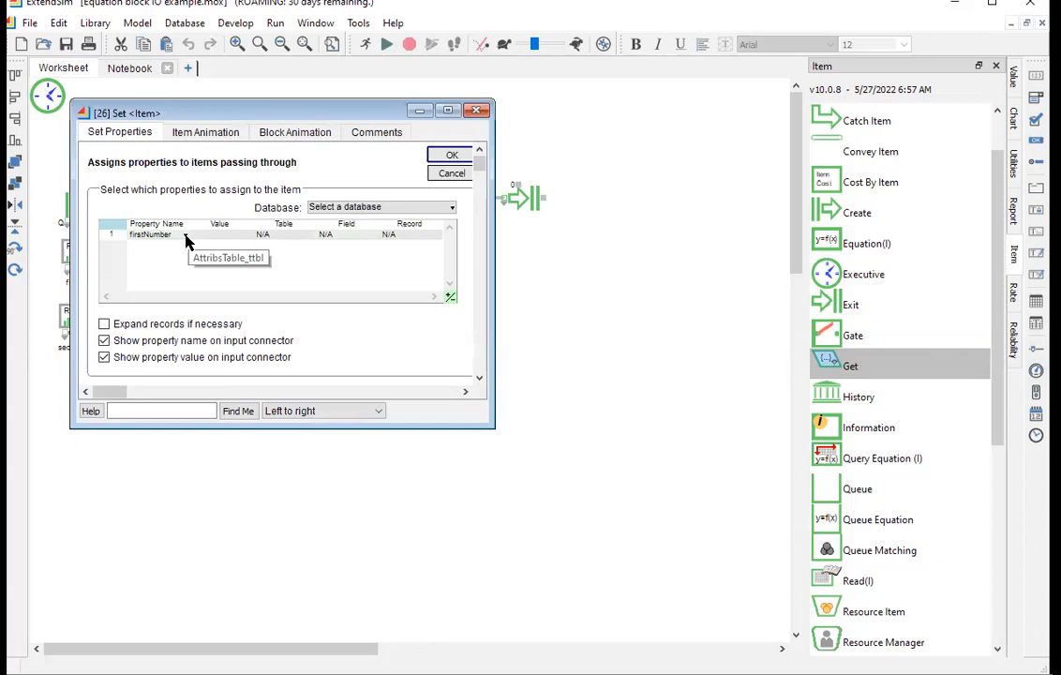
left_click(449, 155)
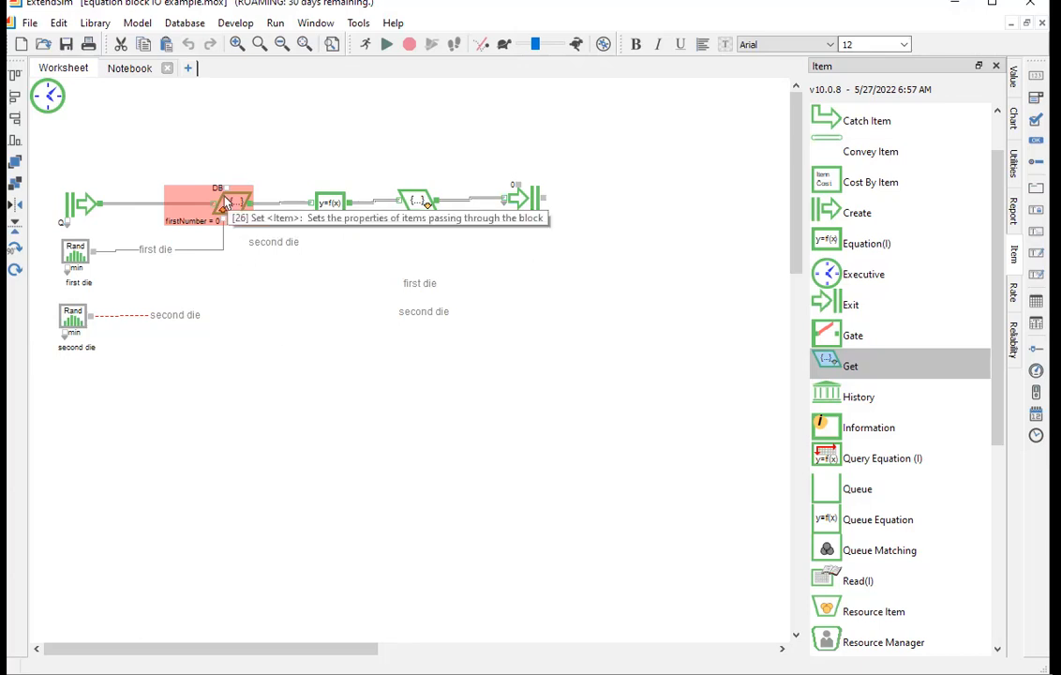
Open the Equation block and set its first input variable to the attribute firstNumber
double_click(330, 204)
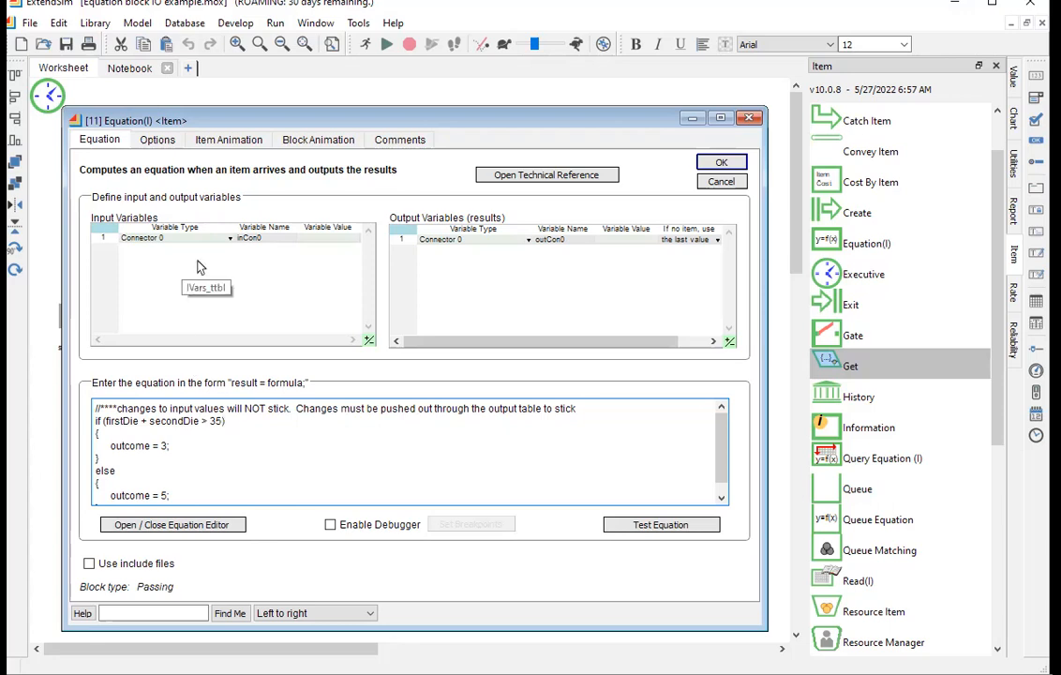
left_click(231, 239)
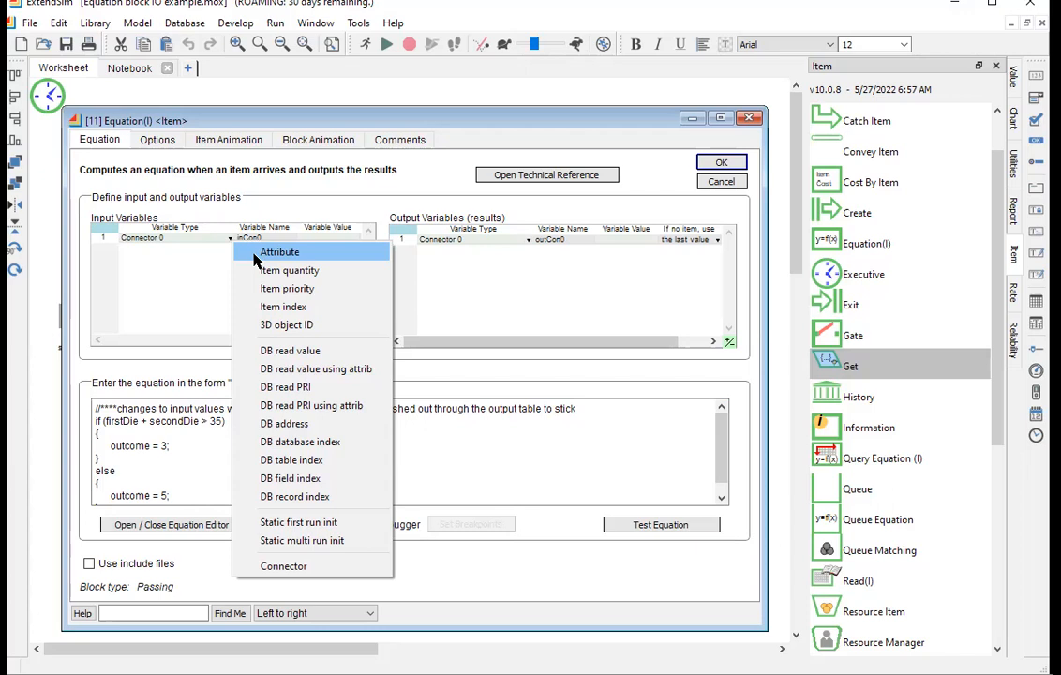
left_click(255, 255)
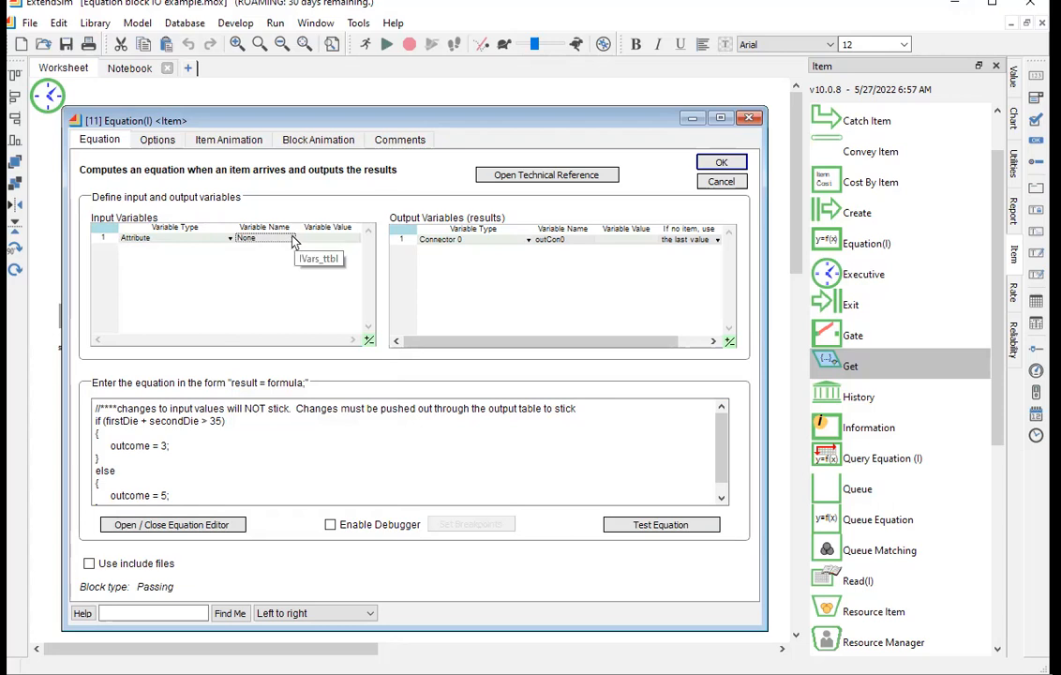
left_click(292, 242)
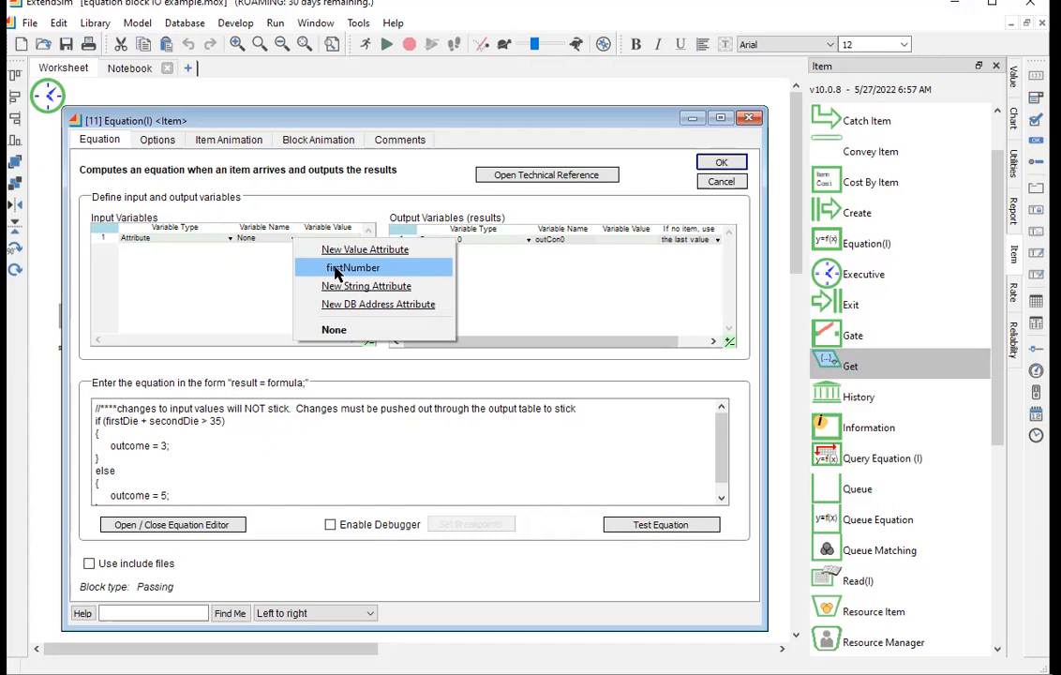
left_click(338, 271)
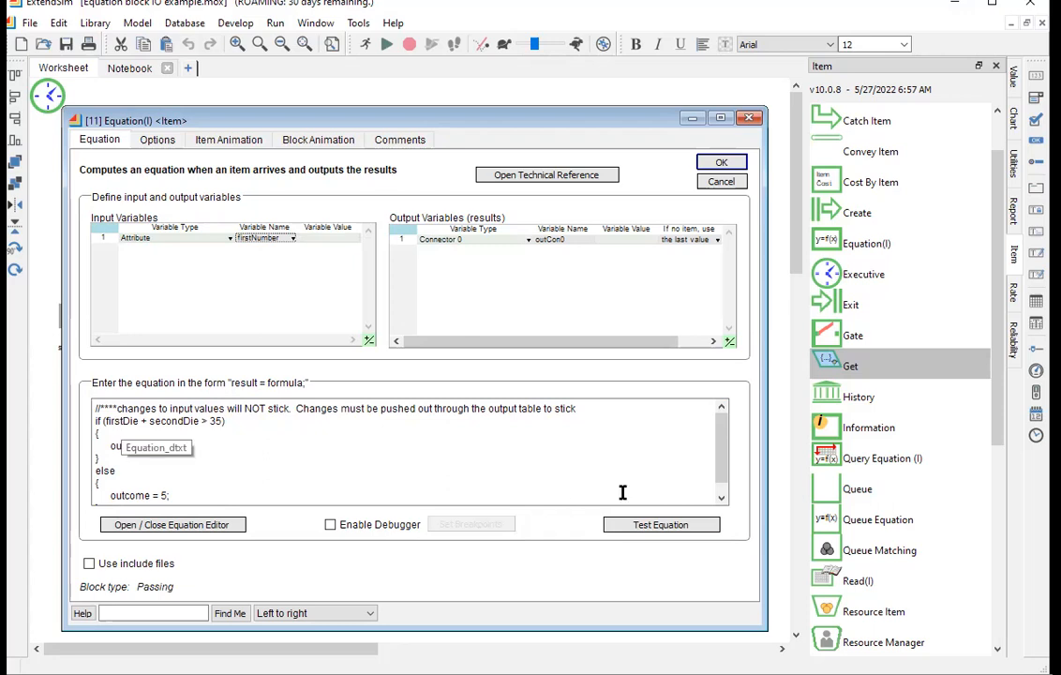
Test the equation and replace firstDie with firstNumber in the if condition
left_click(647, 526)
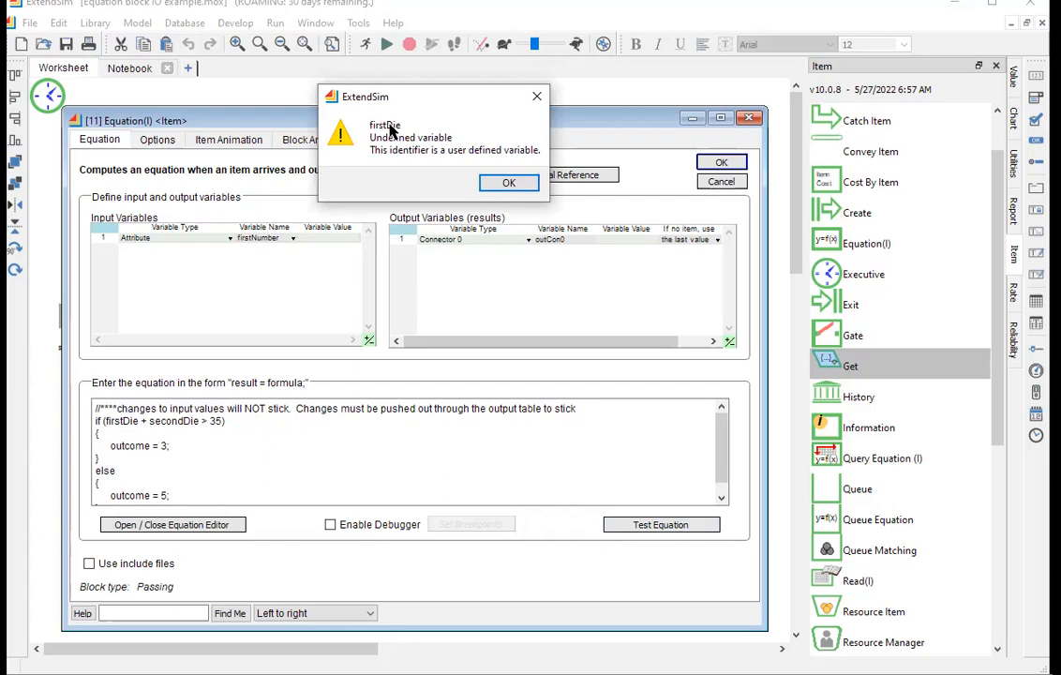
left_click(509, 183)
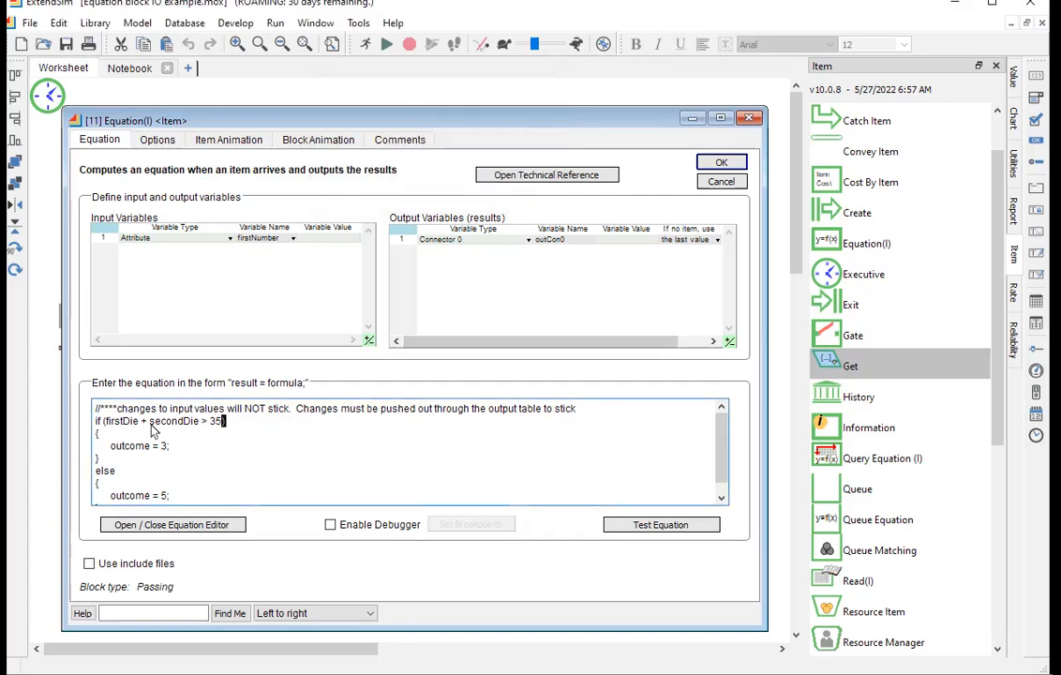
left_click(137, 421)
key("BackSpace")
key("BackSpace")
key("BackSpace")
type("Number")
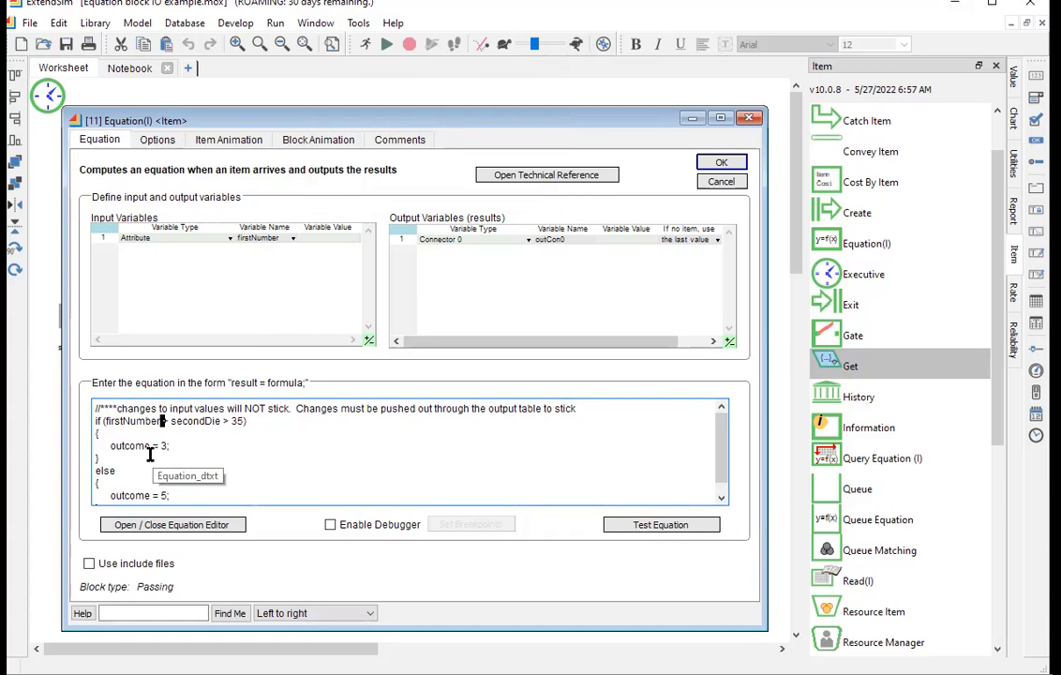
left_click(279, 434)
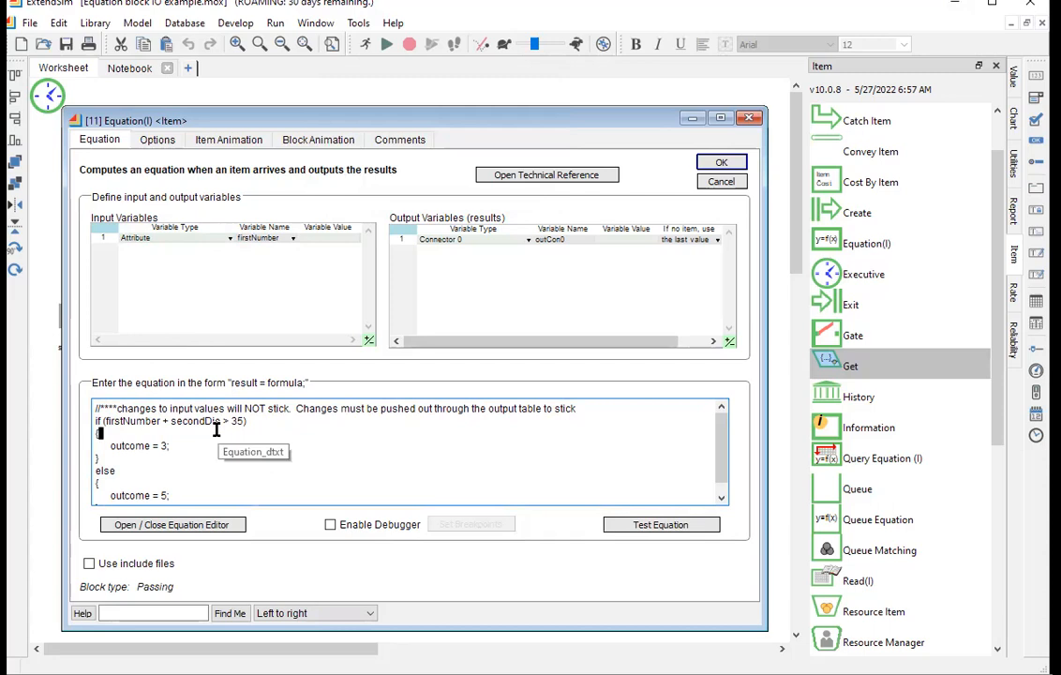
Resize the input variables table to 2 rows
left_click(369, 342)
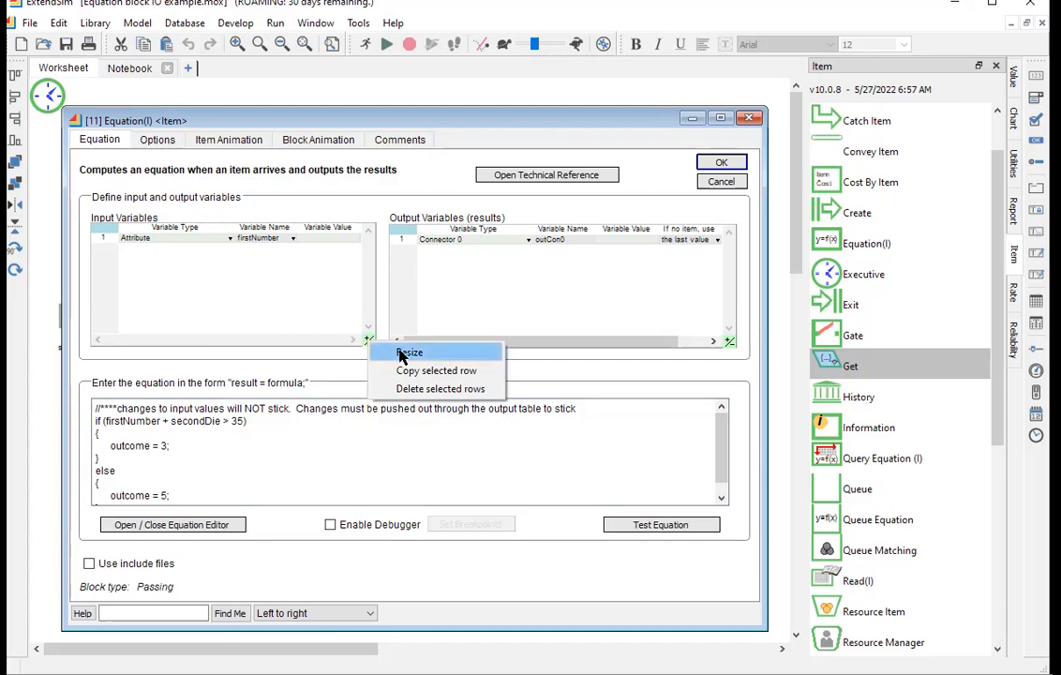
left_click(403, 353)
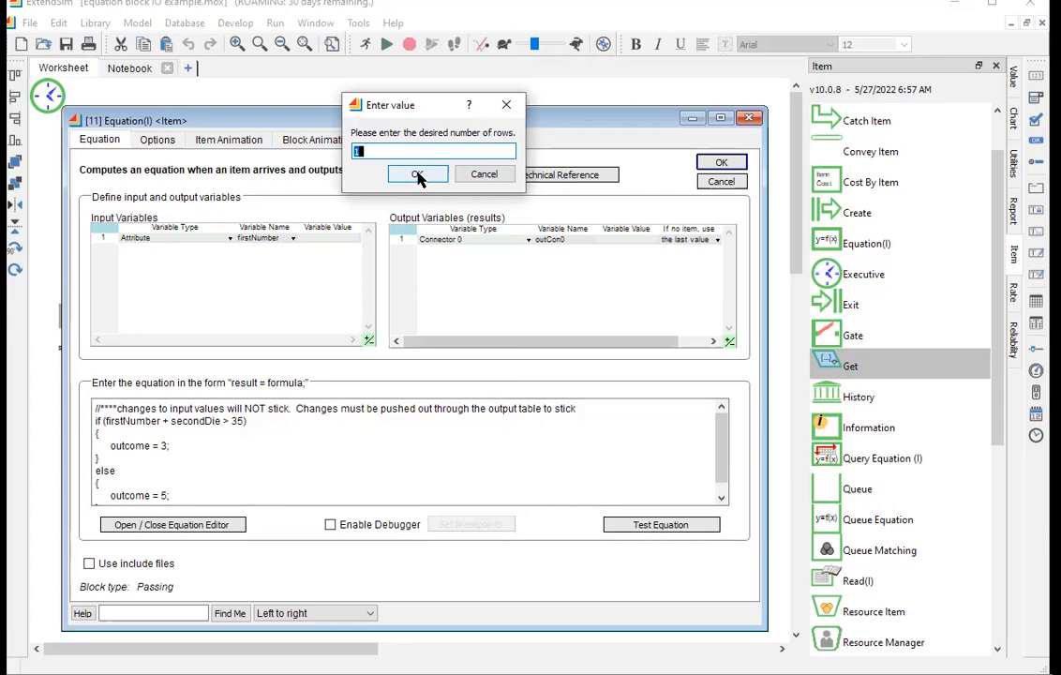
type("2")
left_click(417, 175)
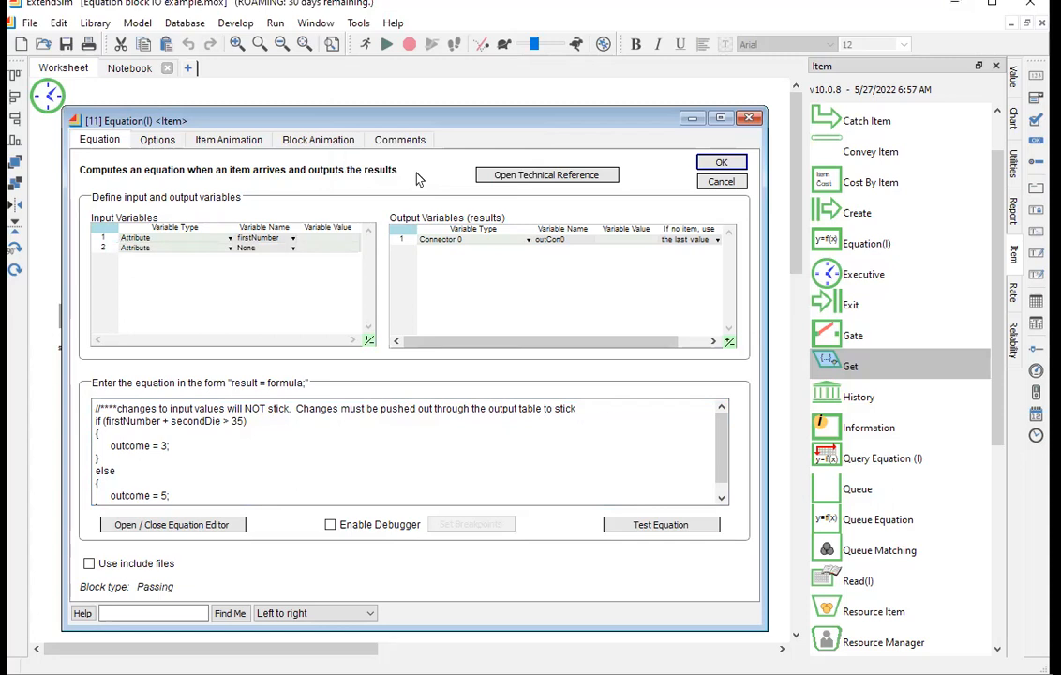
Set the second input variable's type to Connector and name it secondDie
left_click(230, 249)
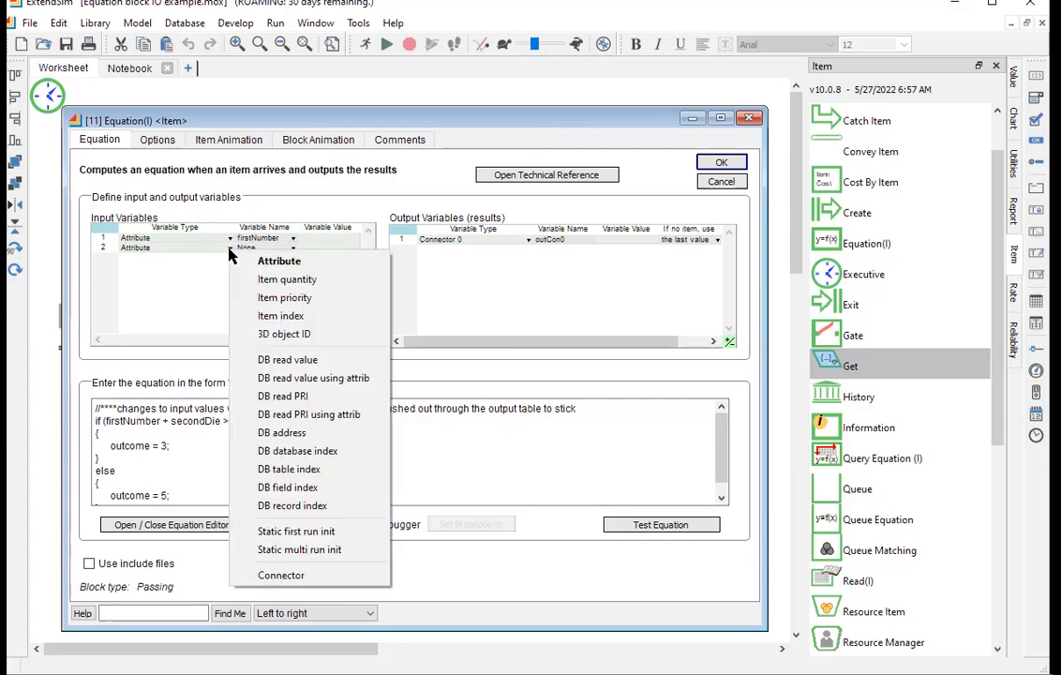
left_click(274, 576)
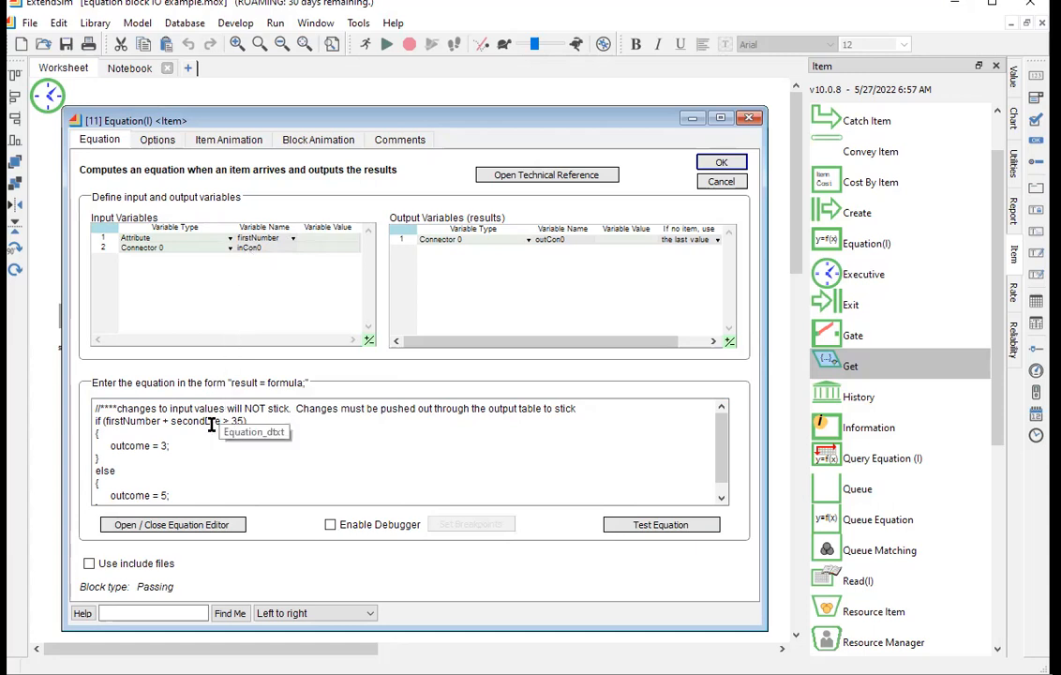
left_click(263, 248)
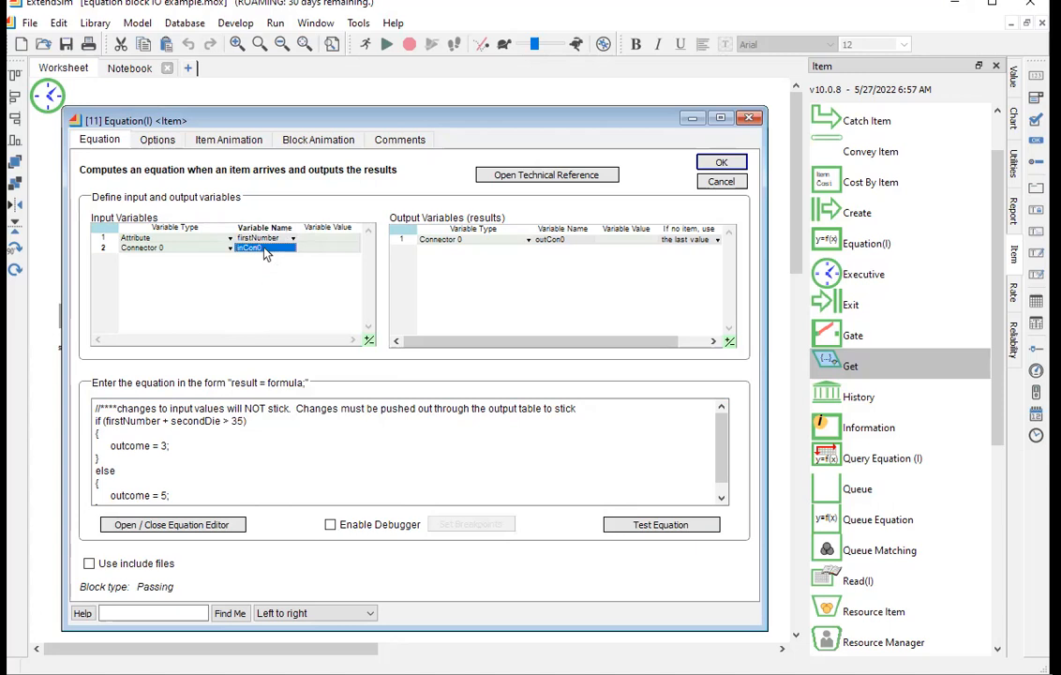
type("secondDie")
left_click(288, 423)
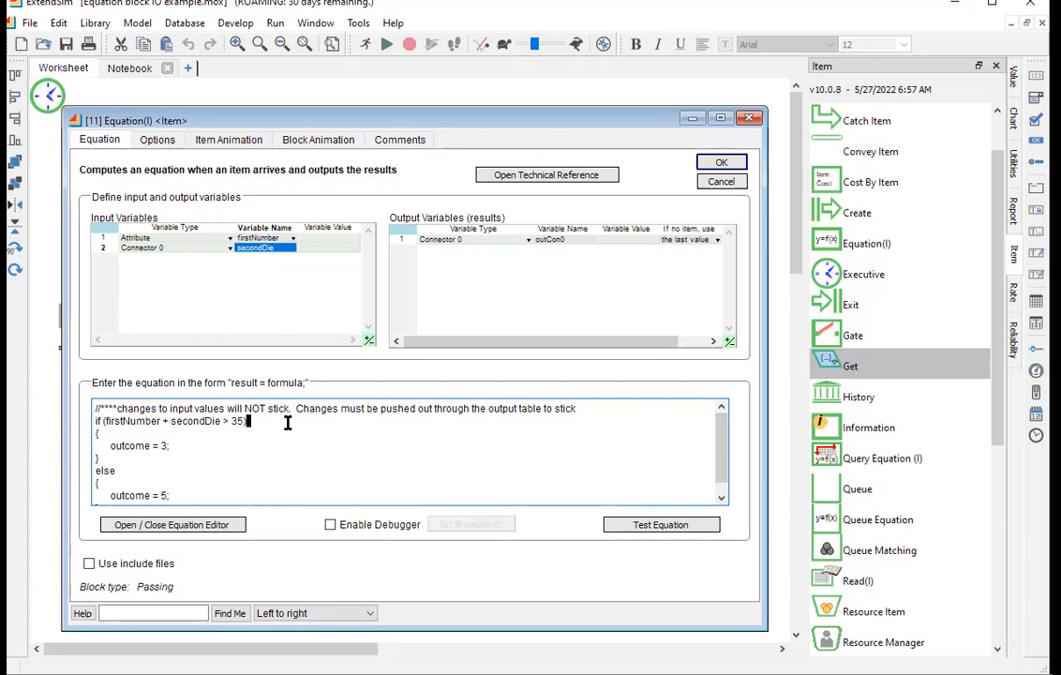
Review the Equation block's connector label options and try to accept the block's settings
left_click(142, 139)
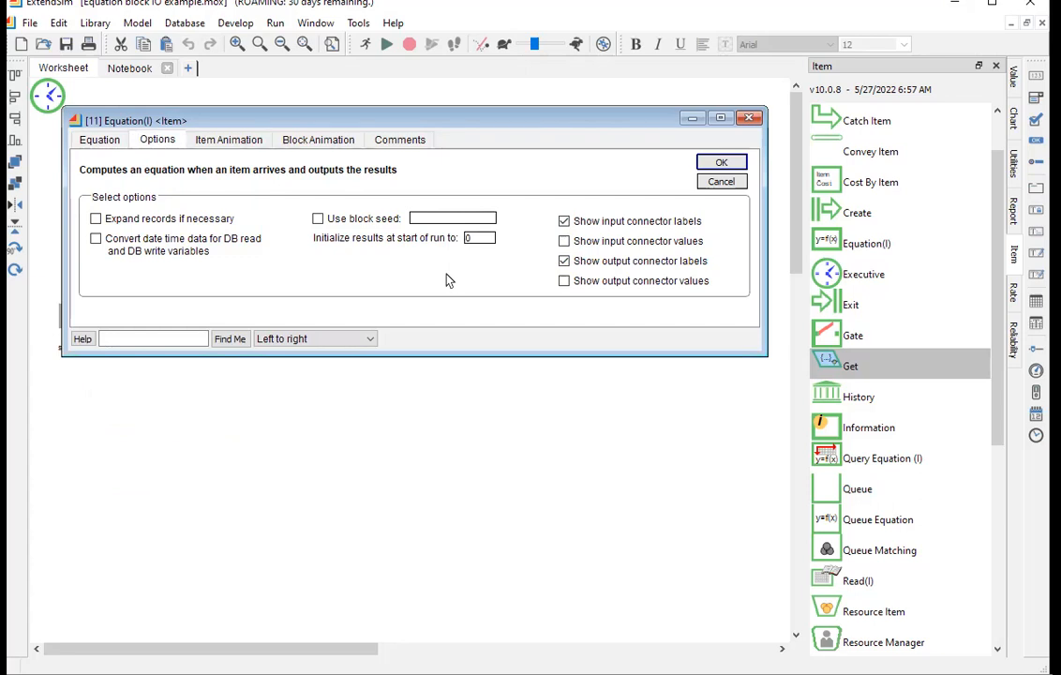
left_click(720, 162)
left_click(509, 184)
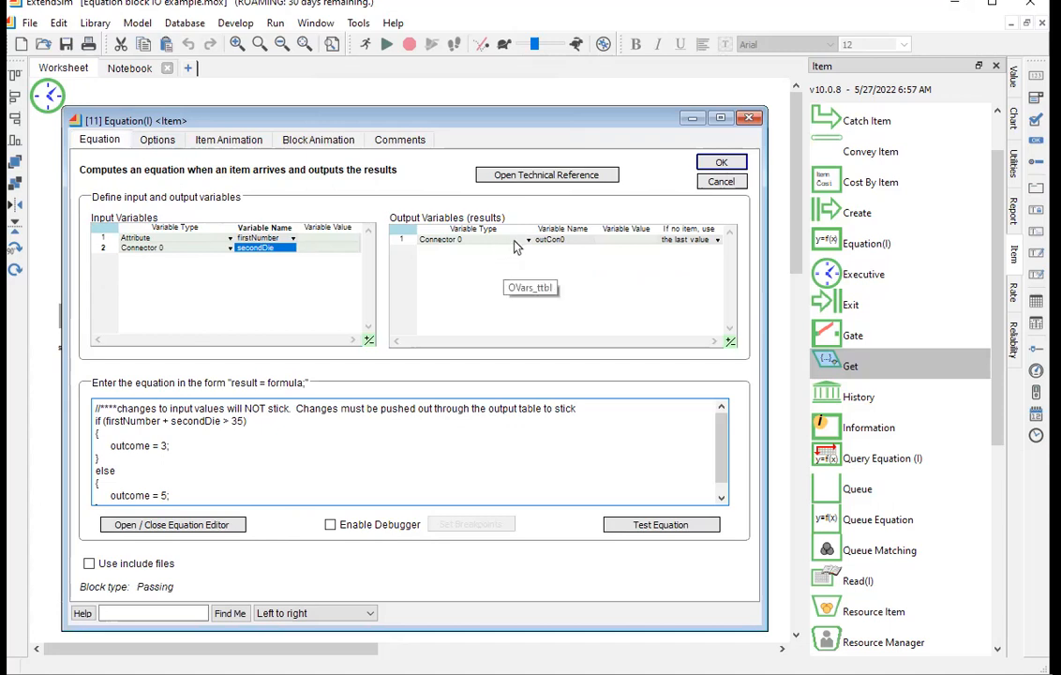
Name the connector output variable outcome
left_click(563, 242)
type("outcom")
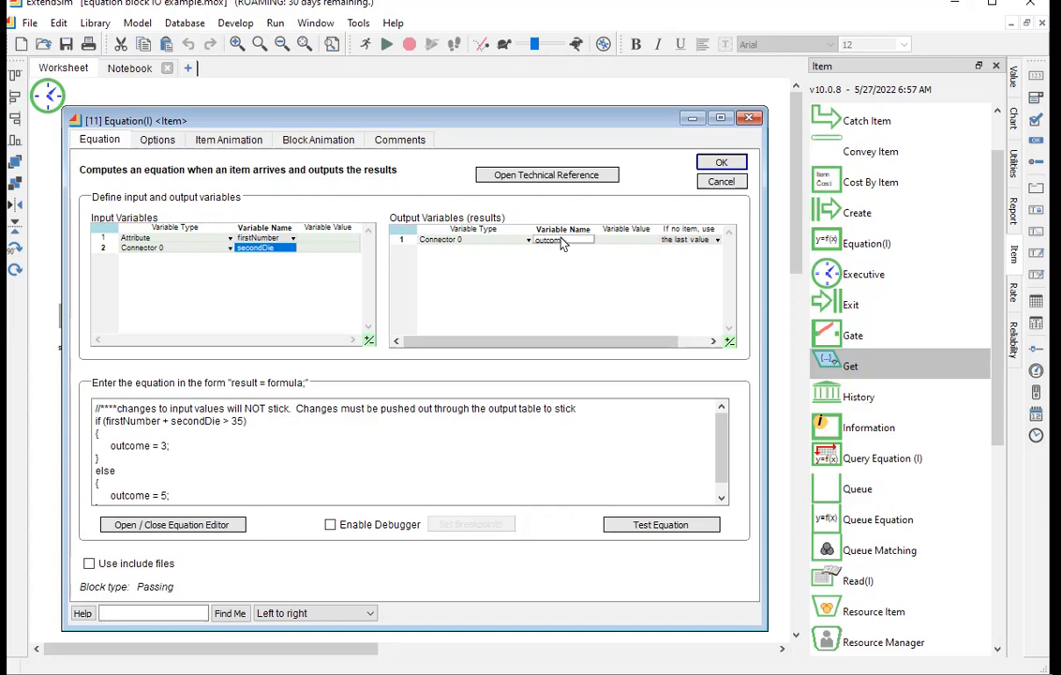
type("e")
Change the output variable's type to Attribute, assign it a new value attribute named outcome, and test the equation
left_click(527, 242)
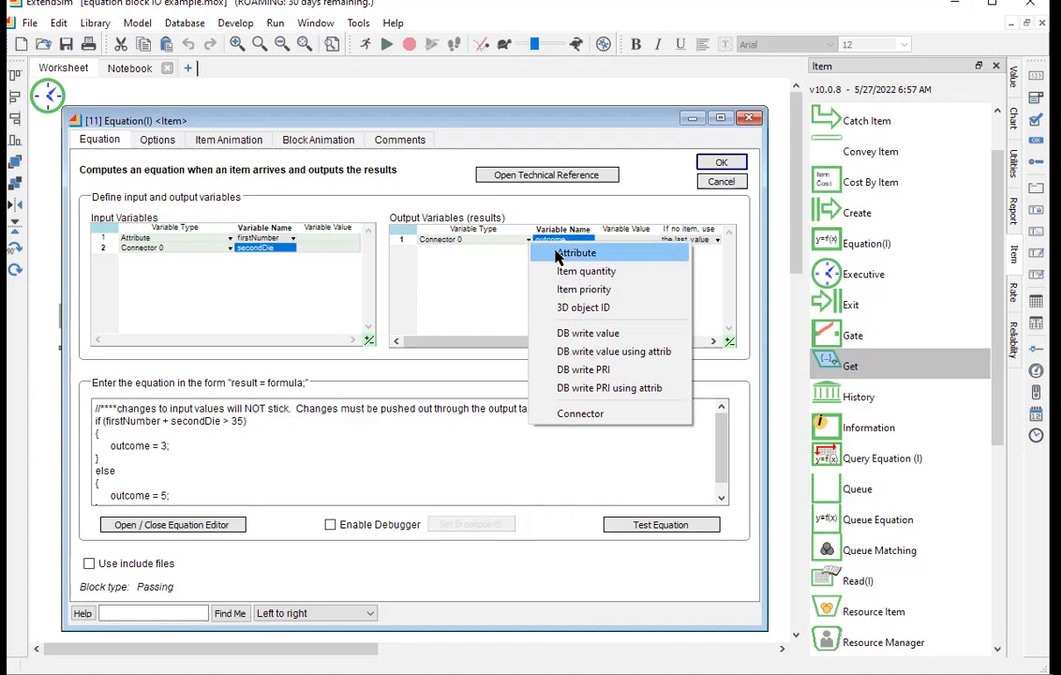
left_click(560, 254)
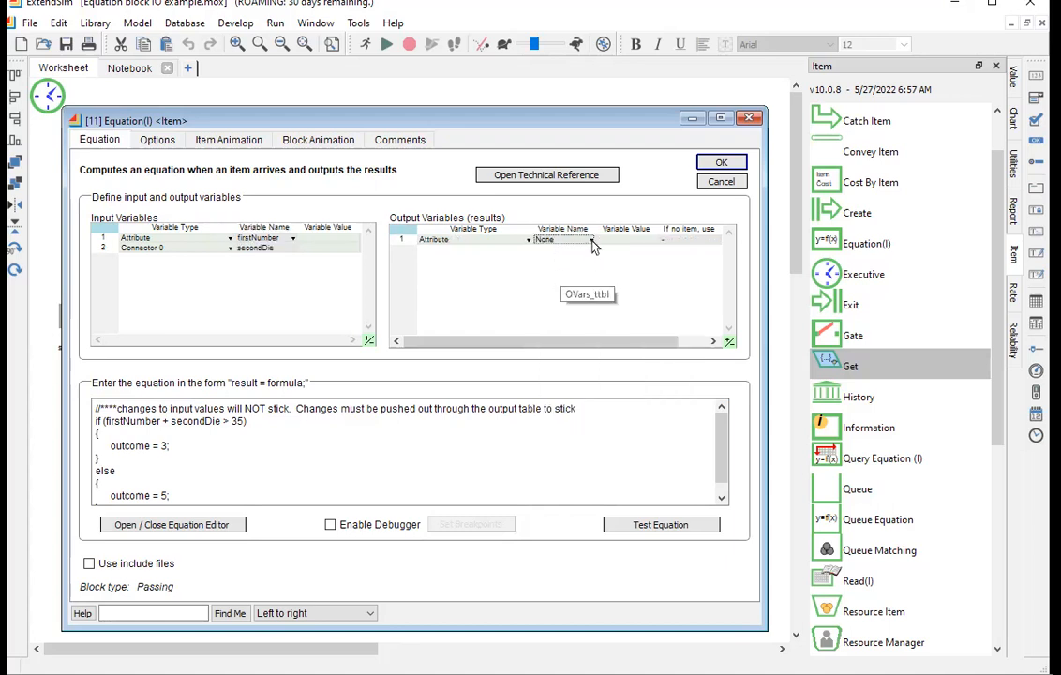
left_click(592, 242)
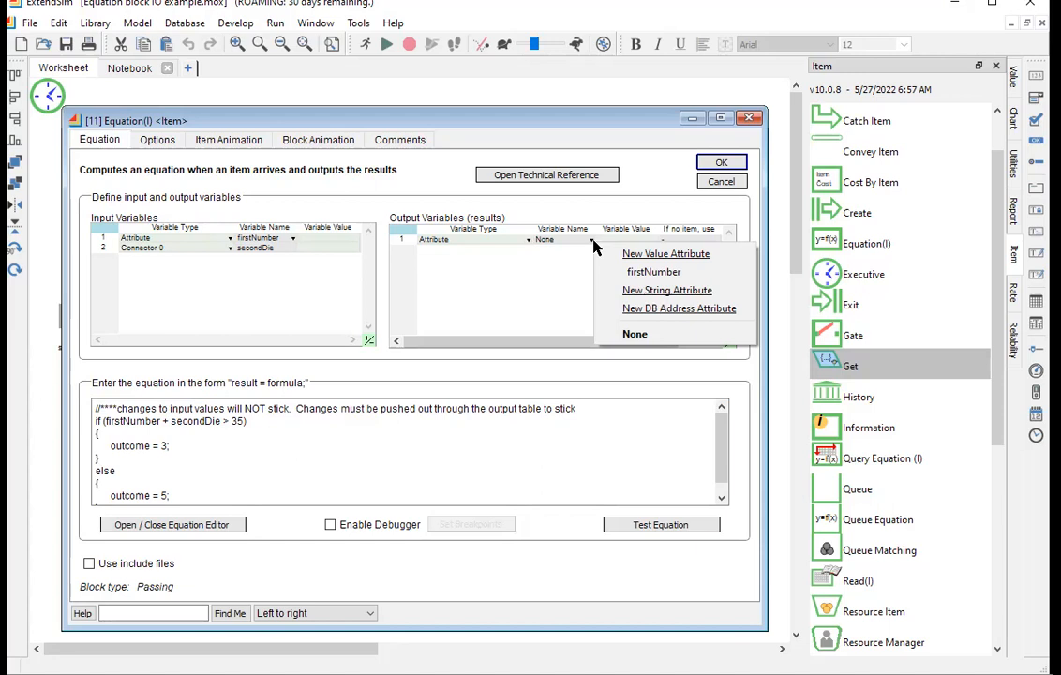
left_click(616, 255)
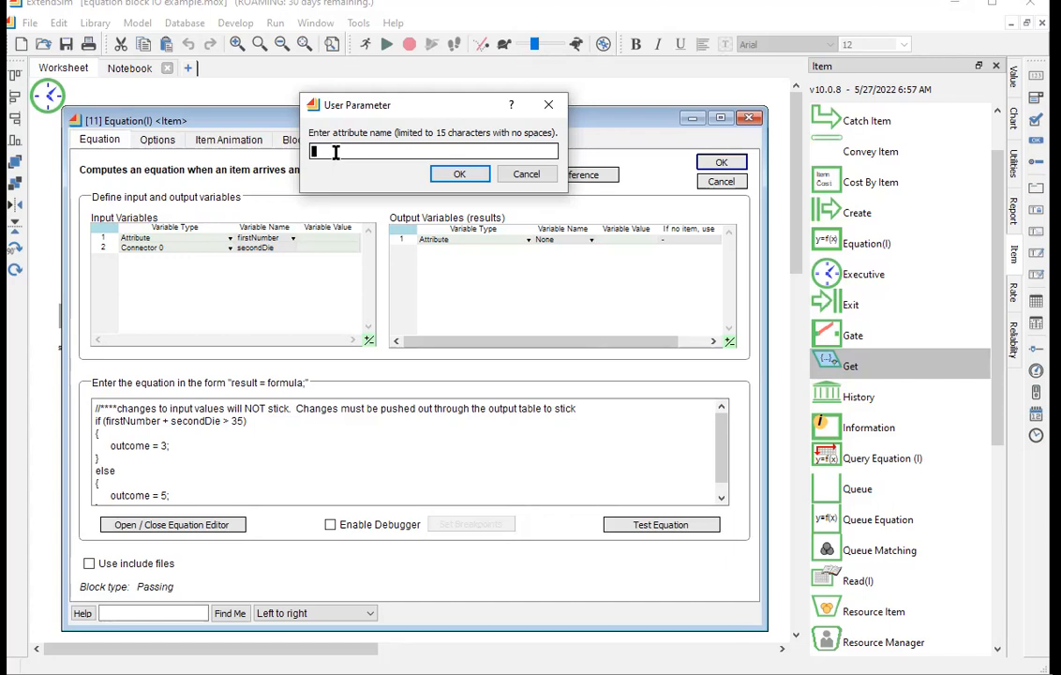
type("outcome")
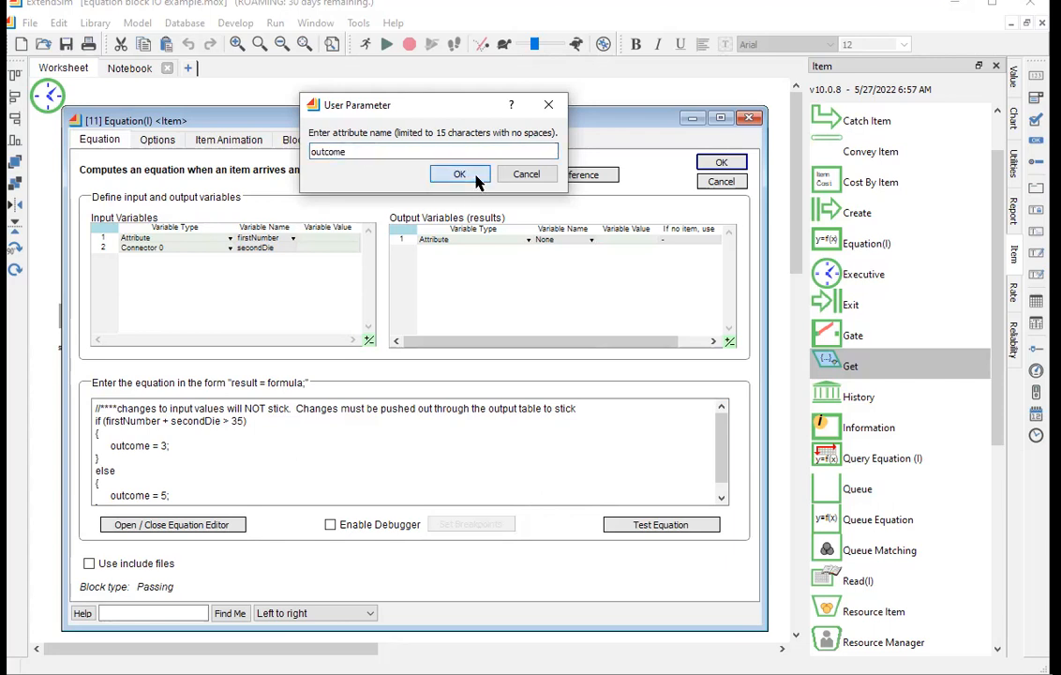
left_click(478, 180)
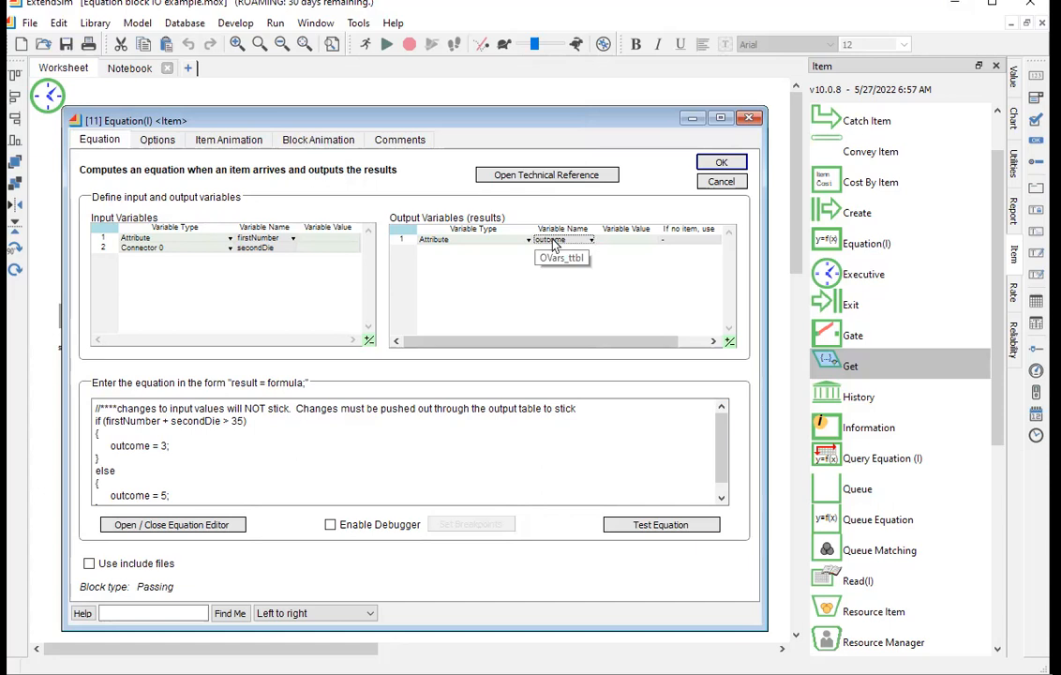
left_click(671, 529)
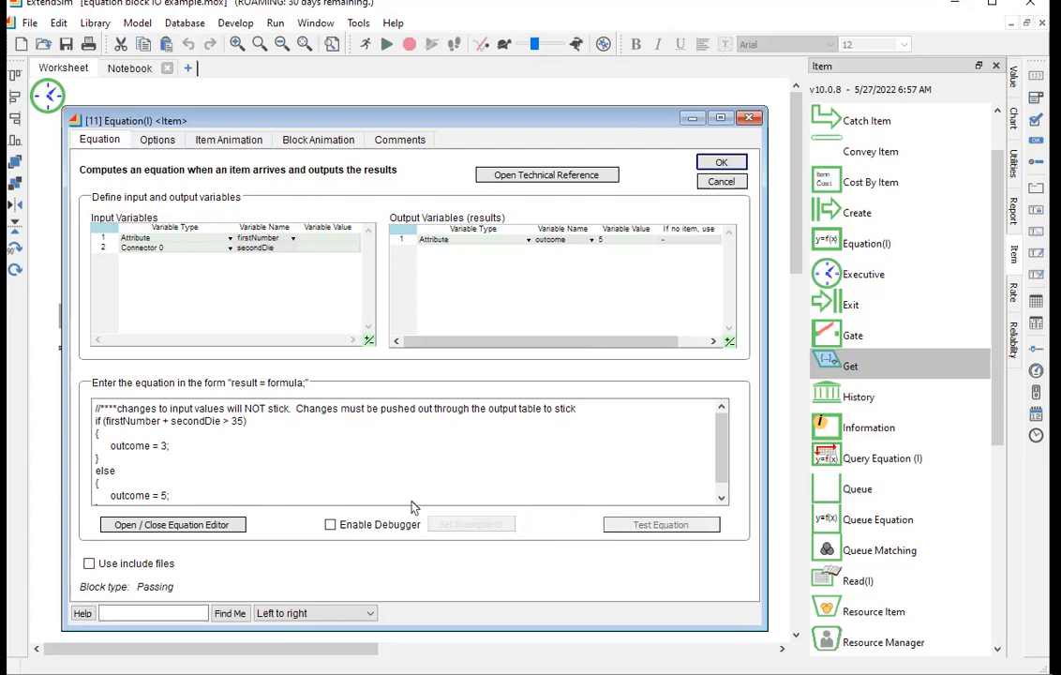
Try testing the equation with outcome misspelled as outconee in the if branch, and restore the spelling
left_click_drag(142, 446, 148, 448)
type("n")
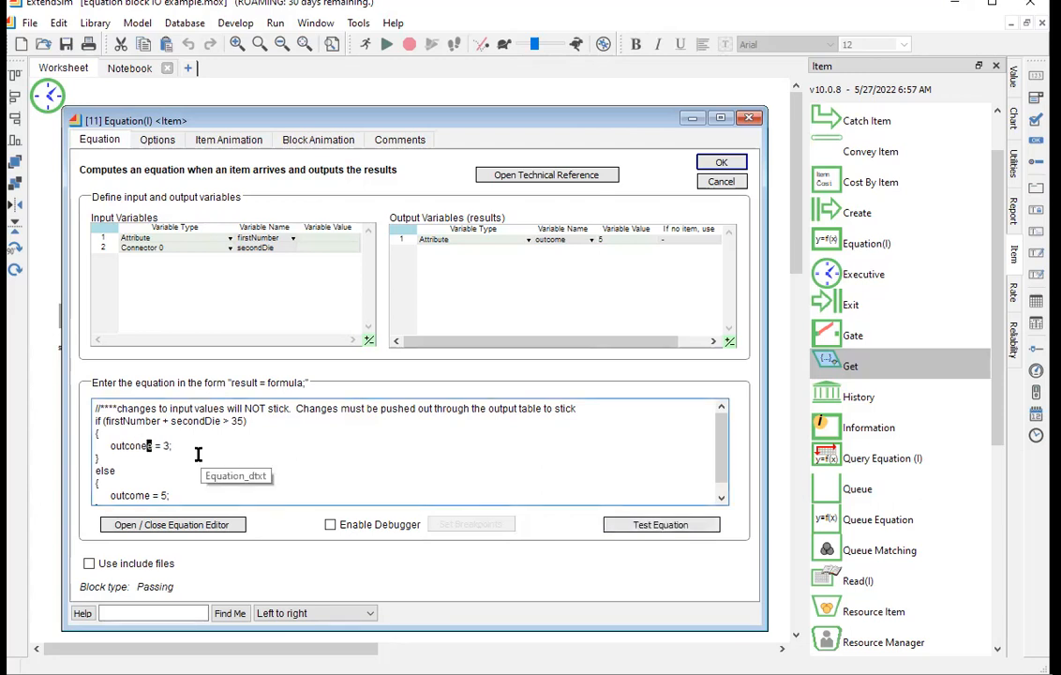
type("e")
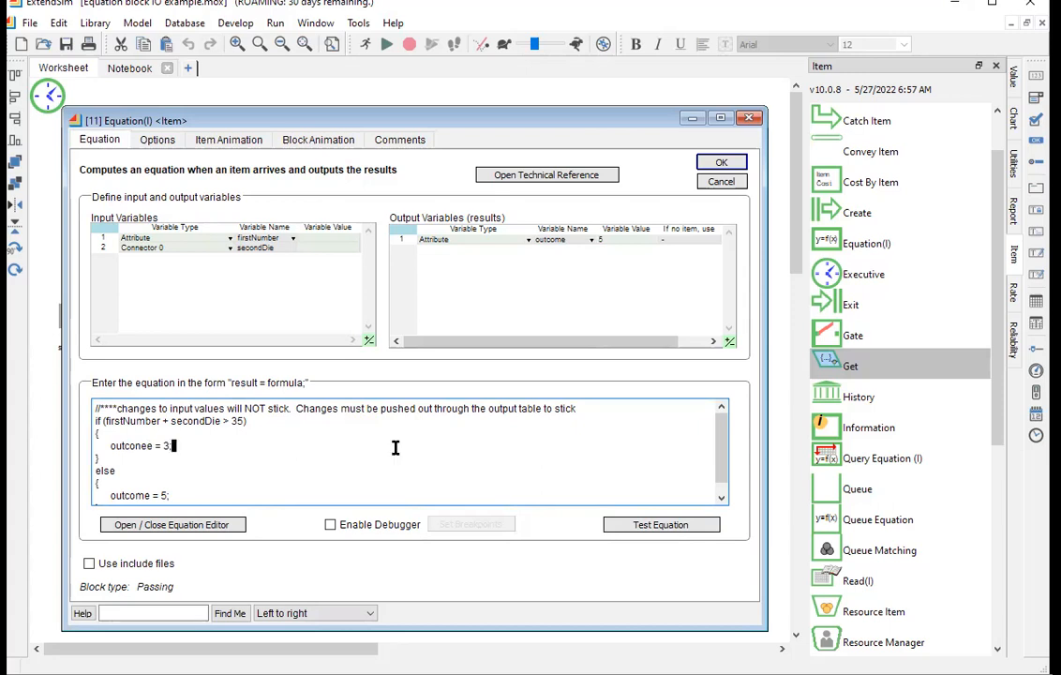
left_click(656, 525)
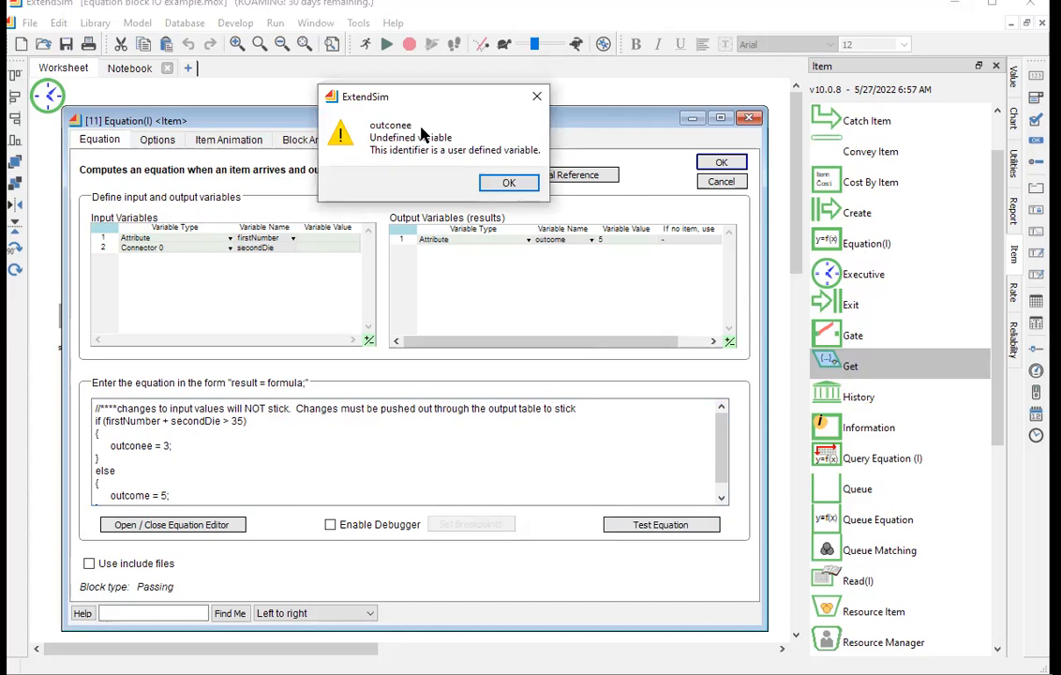
left_click(504, 183)
left_click(158, 446)
key("BackSpace")
key("BackSpace")
key("BackSpace")
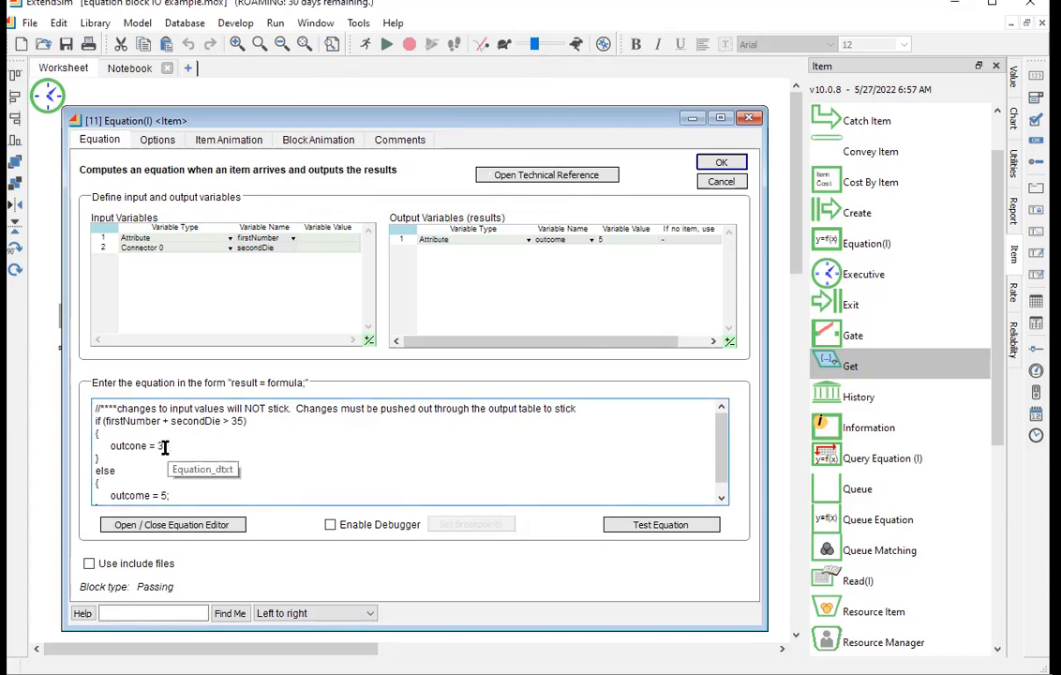
type("me")
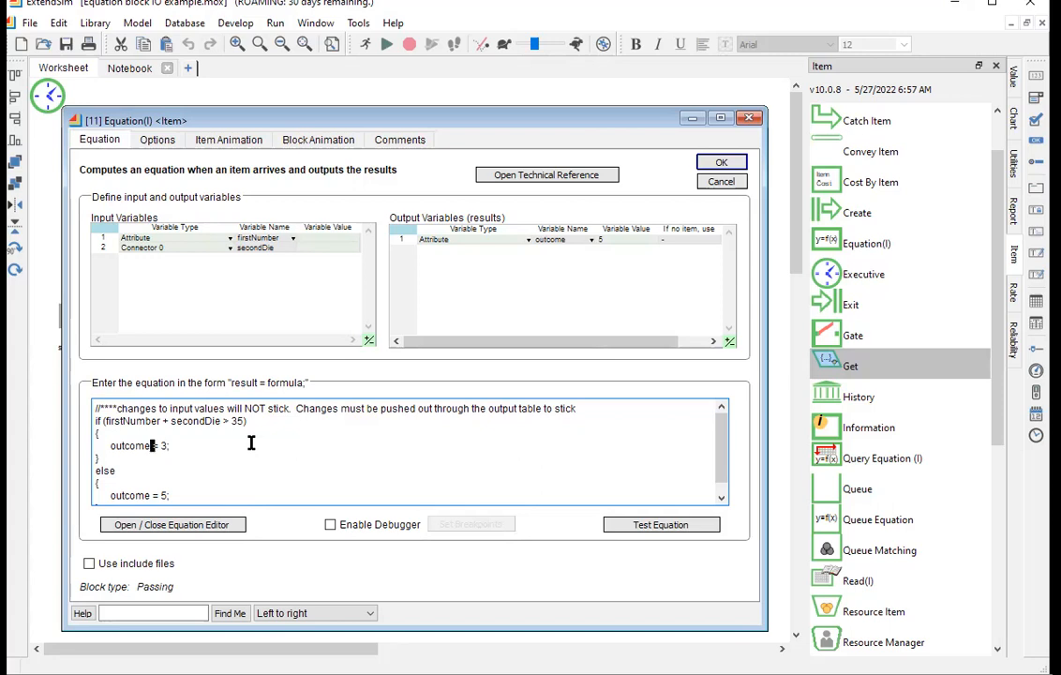
Test the corrected equation and accept the Equation block's settings
left_click(643, 526)
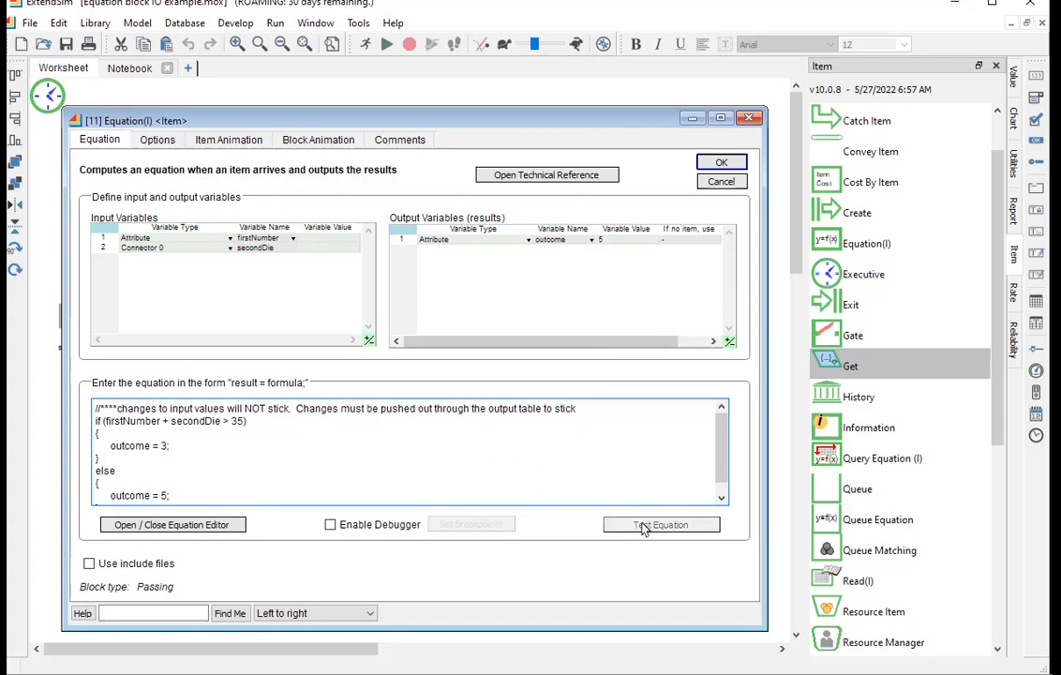
left_click(719, 166)
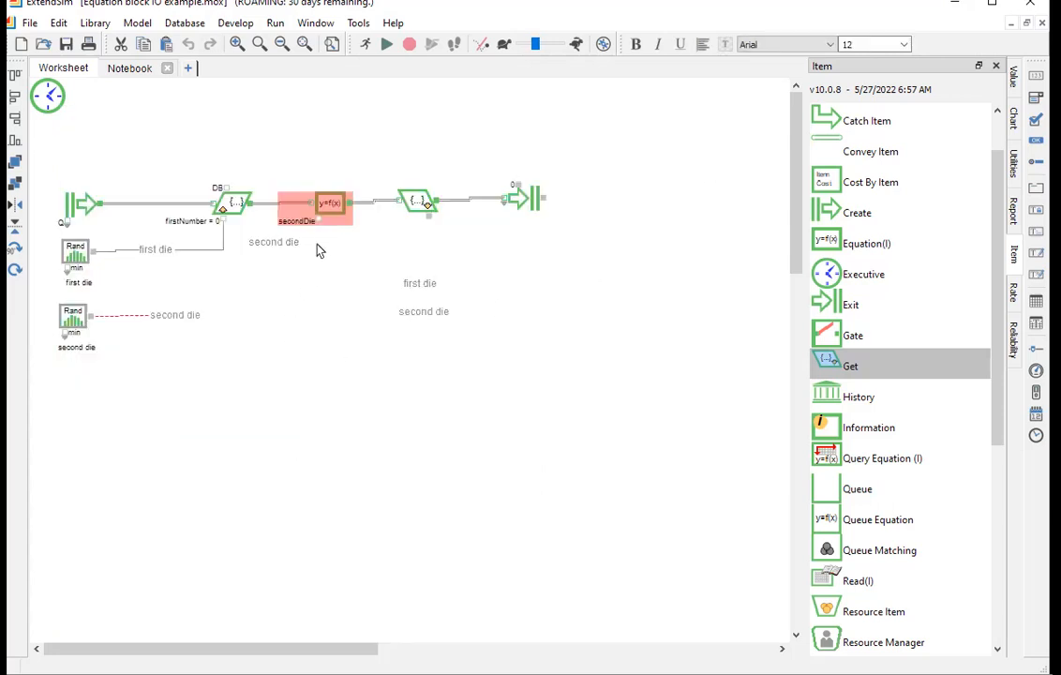
Connect the Equation block's secondDie input to the second die random number block's output line
mouse_move(321, 225)
left_click_drag(318, 223, 199, 323)
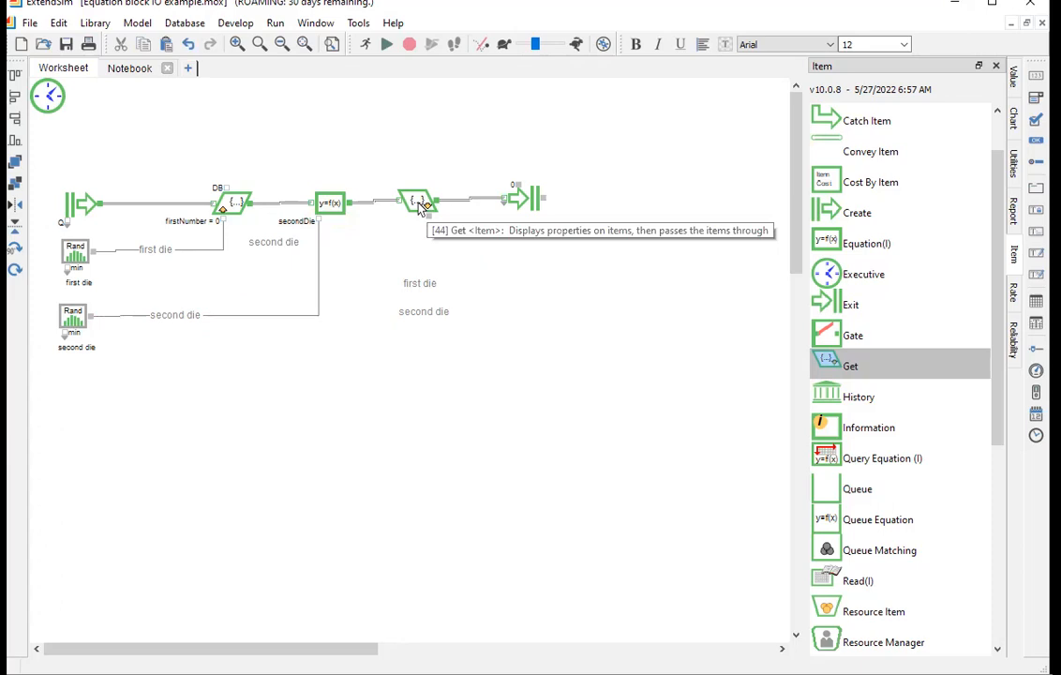
Set the Get block to read the outcome attribute, show the property name on its output connector, and accept the settings
double_click(419, 204)
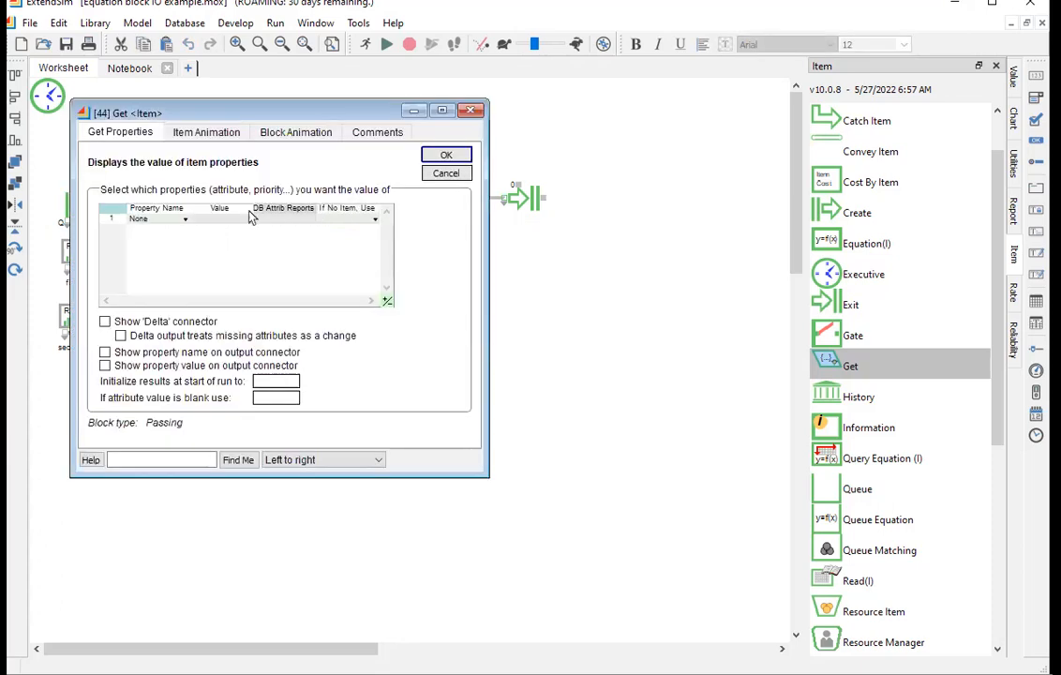
left_click(186, 222)
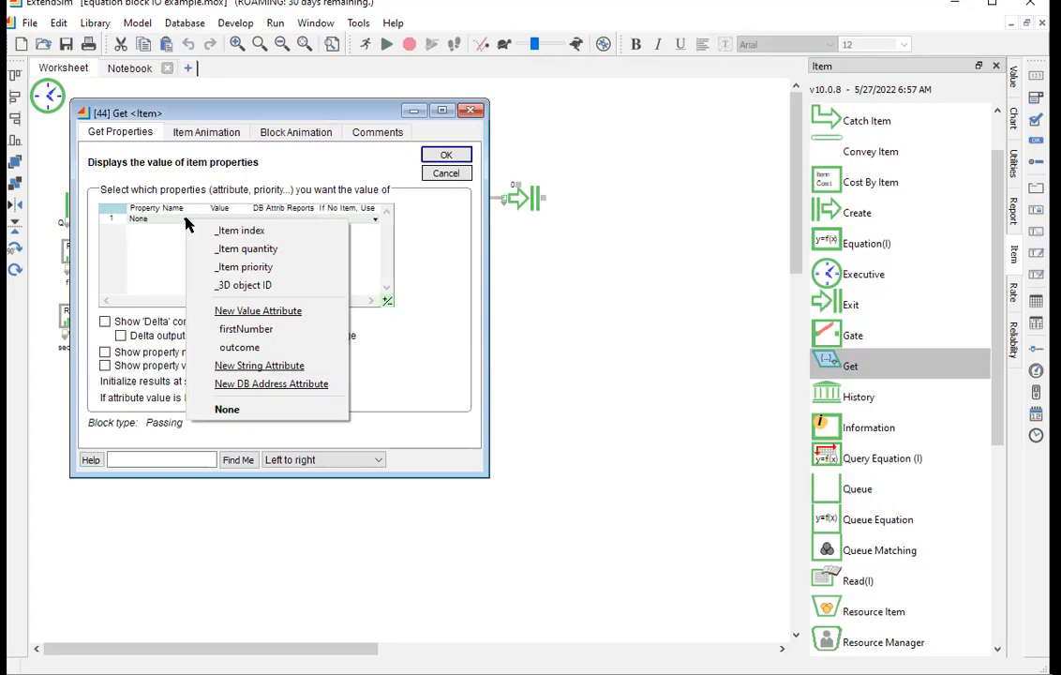
left_click(215, 348)
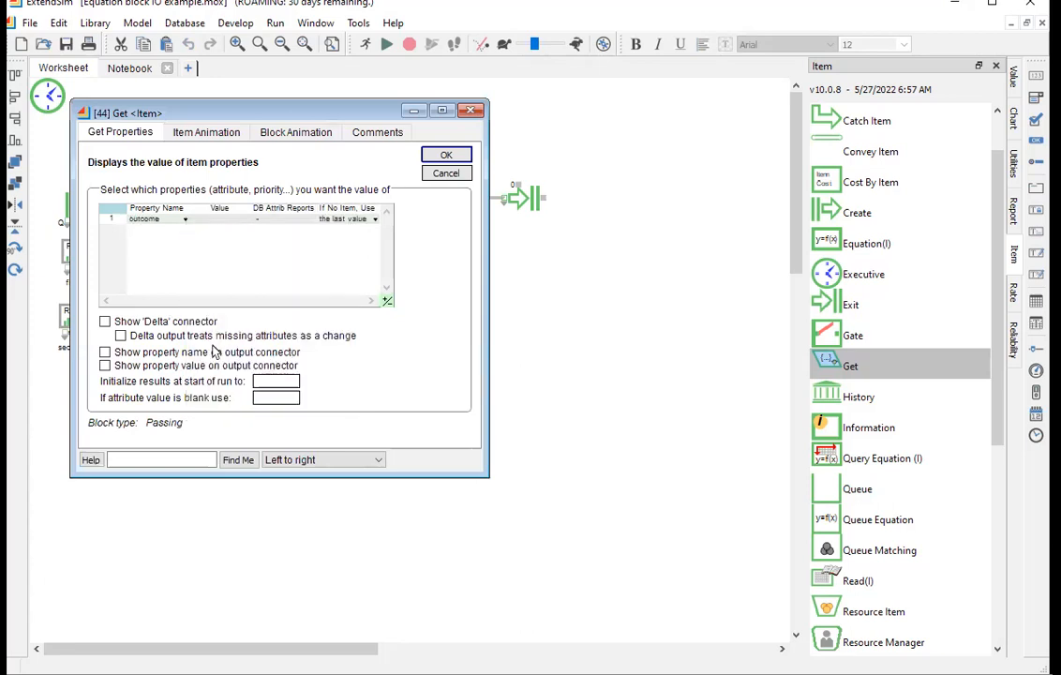
left_click(105, 353)
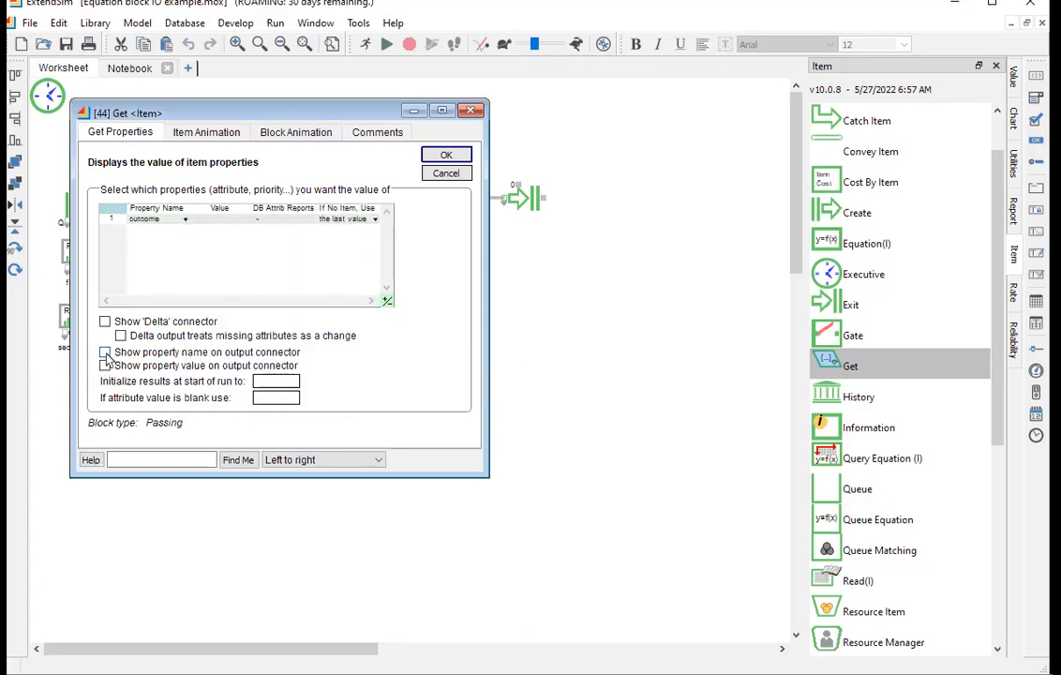
left_click(439, 156)
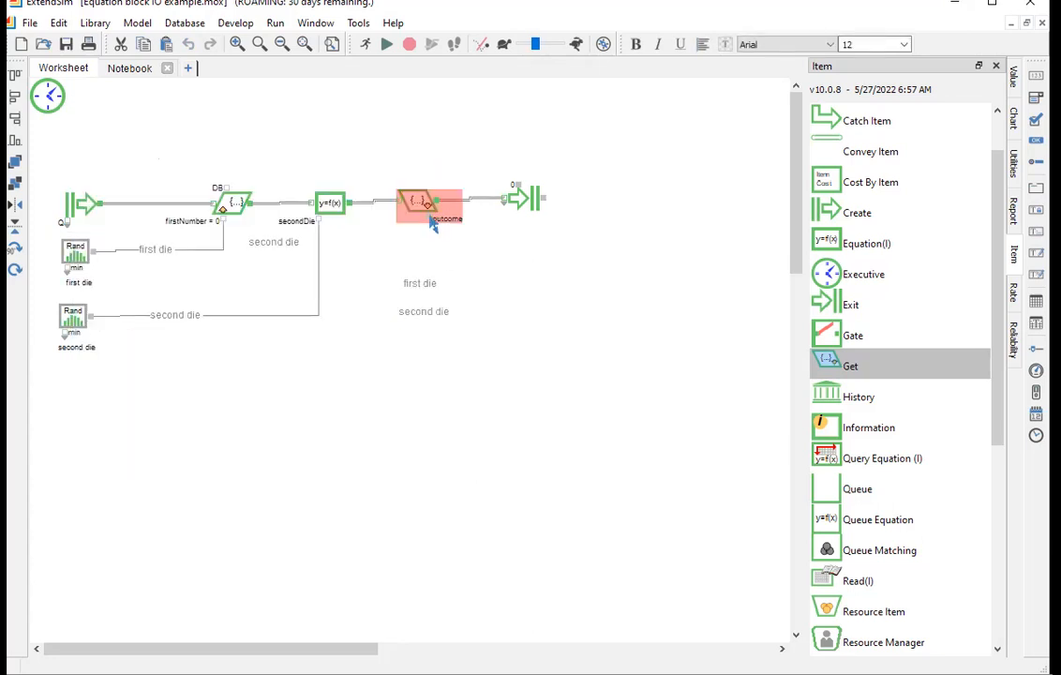